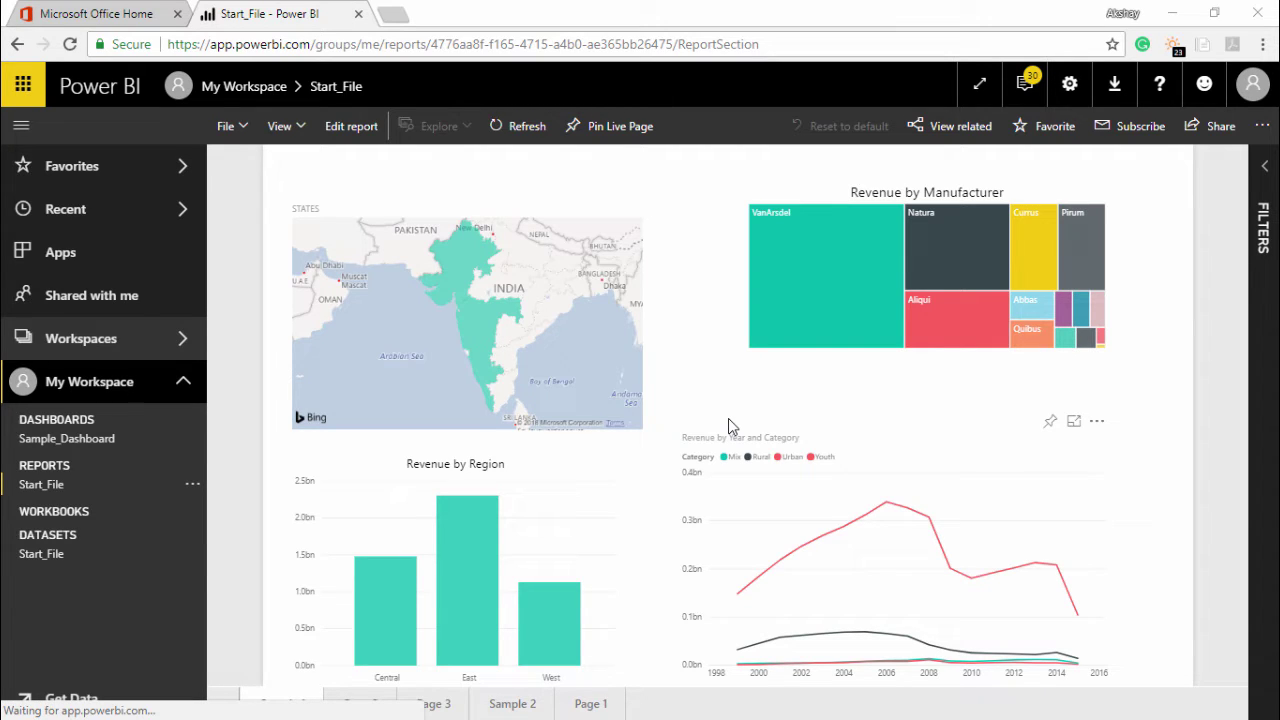
Open Sample_Dashboard from the Dashboards list in the navigation pane
click(95, 442)
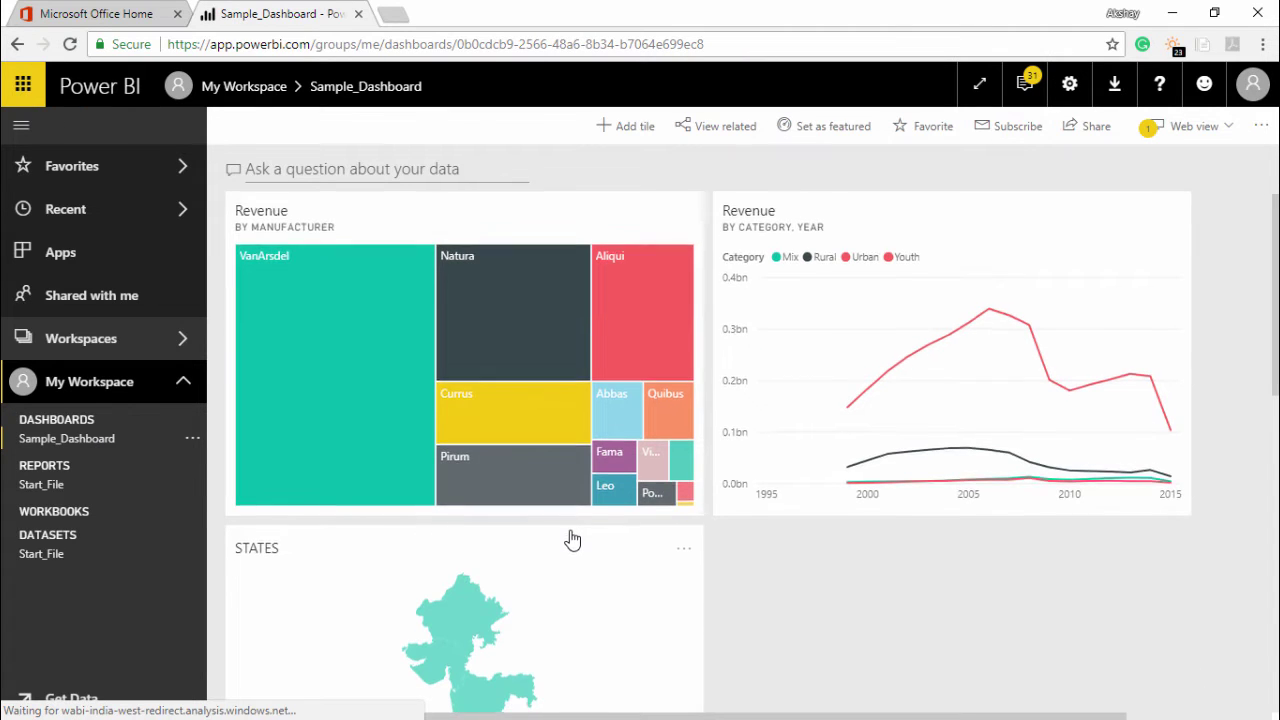
scroll(571, 543, down, 2)
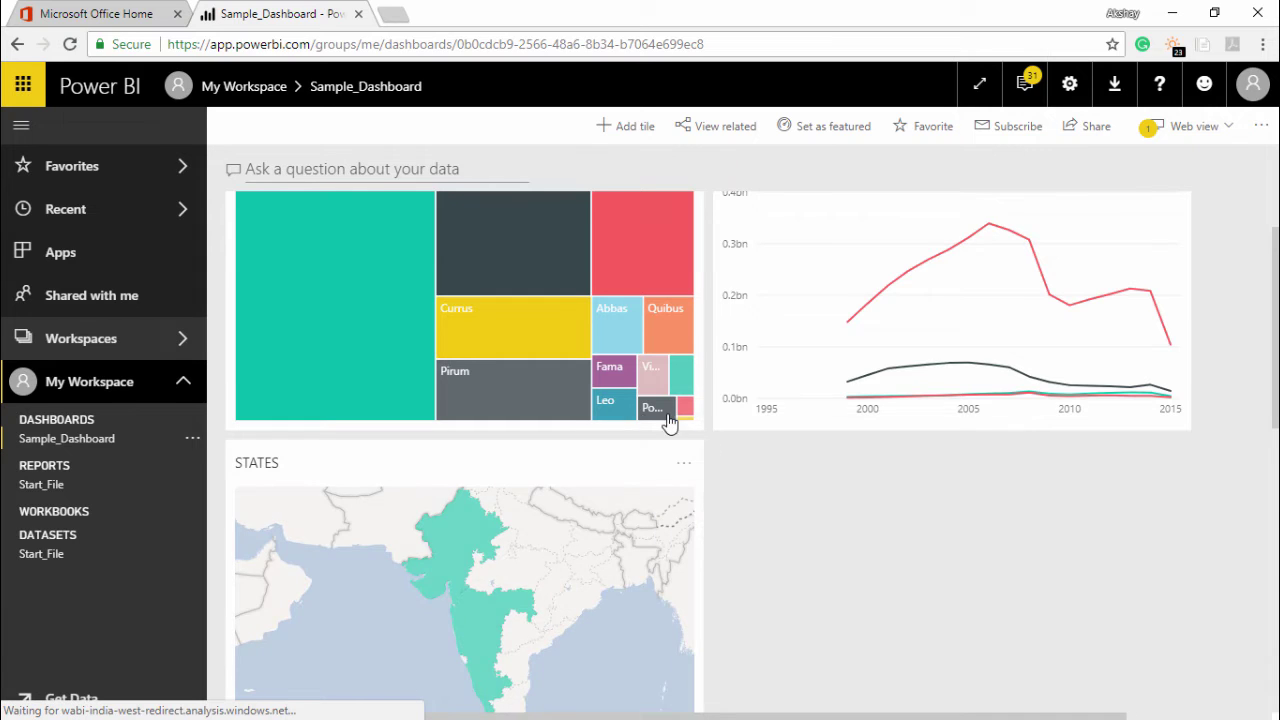
scroll(670, 425, up, 2)
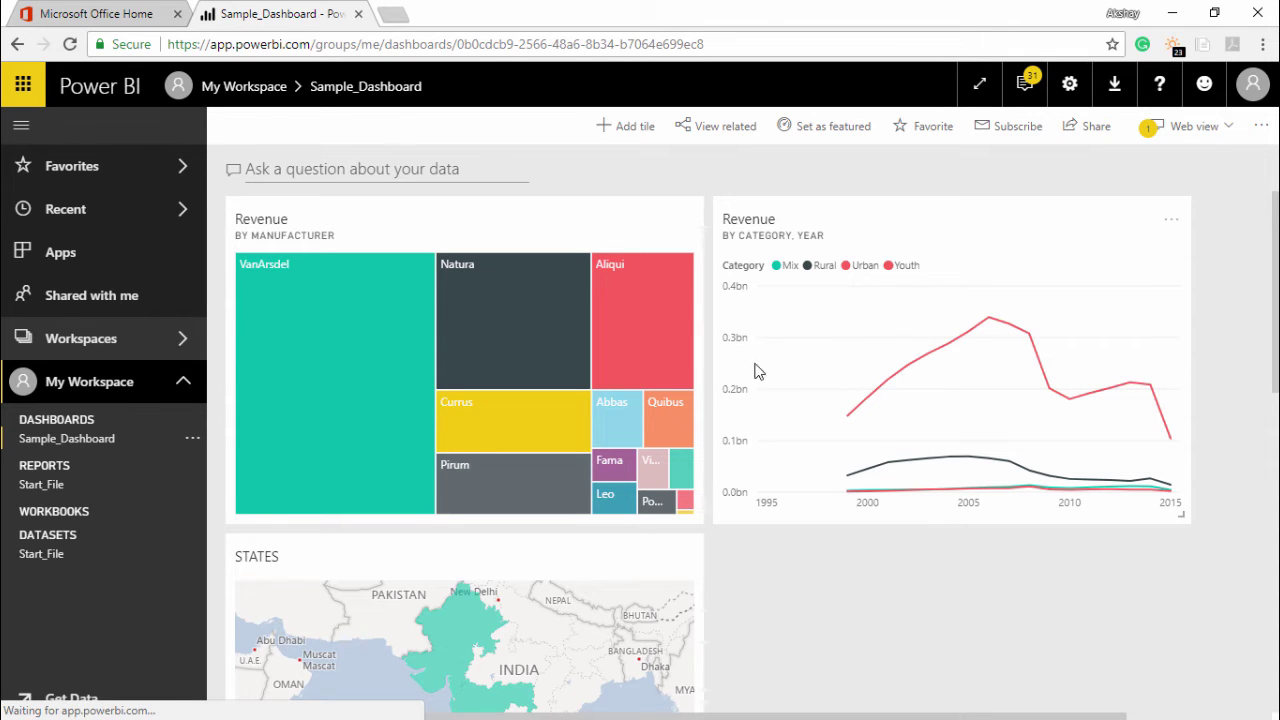
Scroll through Sample_Dashboard's Revenue tiles, STATES map and pinned Start_File page tile
scroll(900, 440, down, 5)
scroll(885, 440, down, 1)
scroll(873, 440, down, 1)
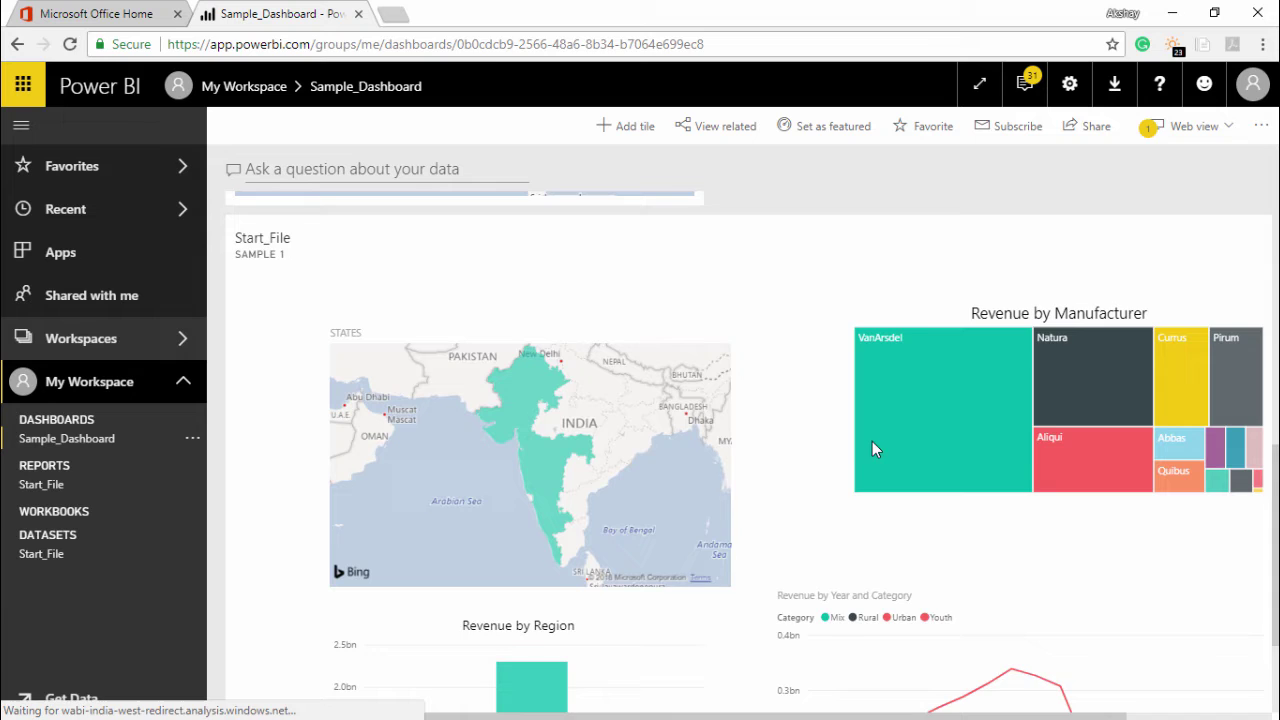
scroll(865, 445, down, 1)
scroll(858, 450, down, 1)
scroll(850, 458, up, 1)
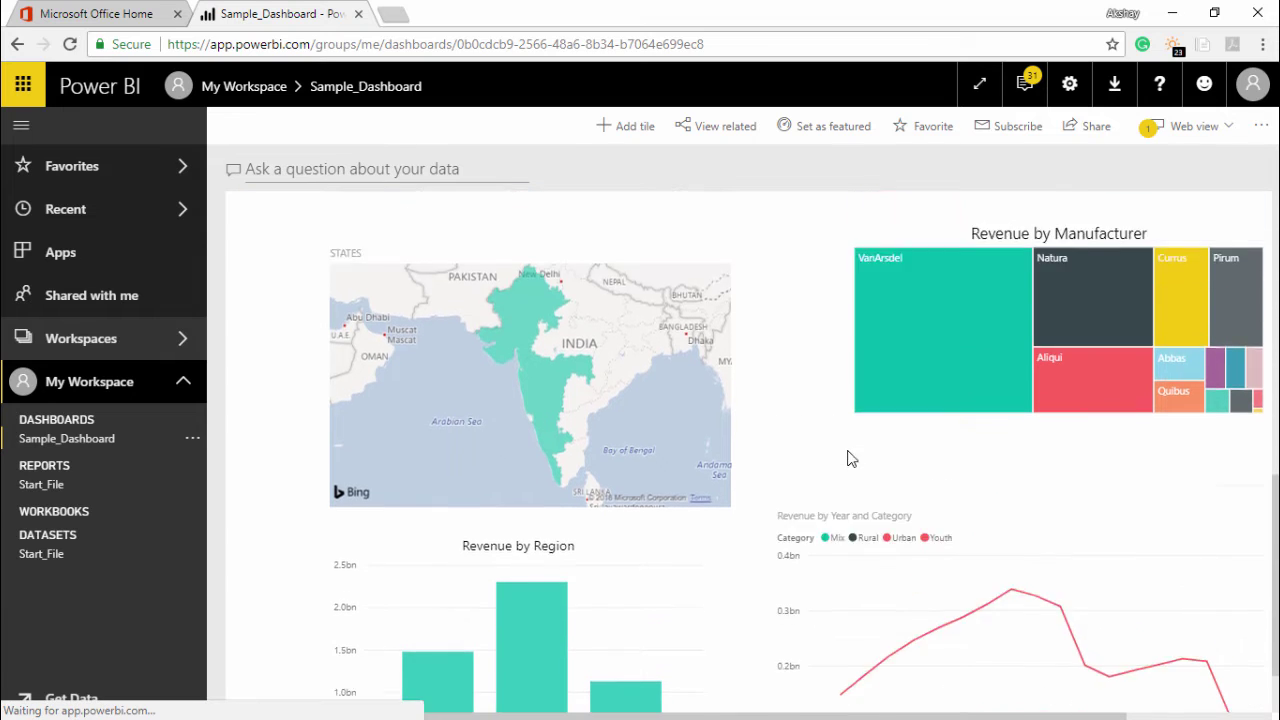
scroll(847, 458, up, 1)
scroll(847, 457, up, 2)
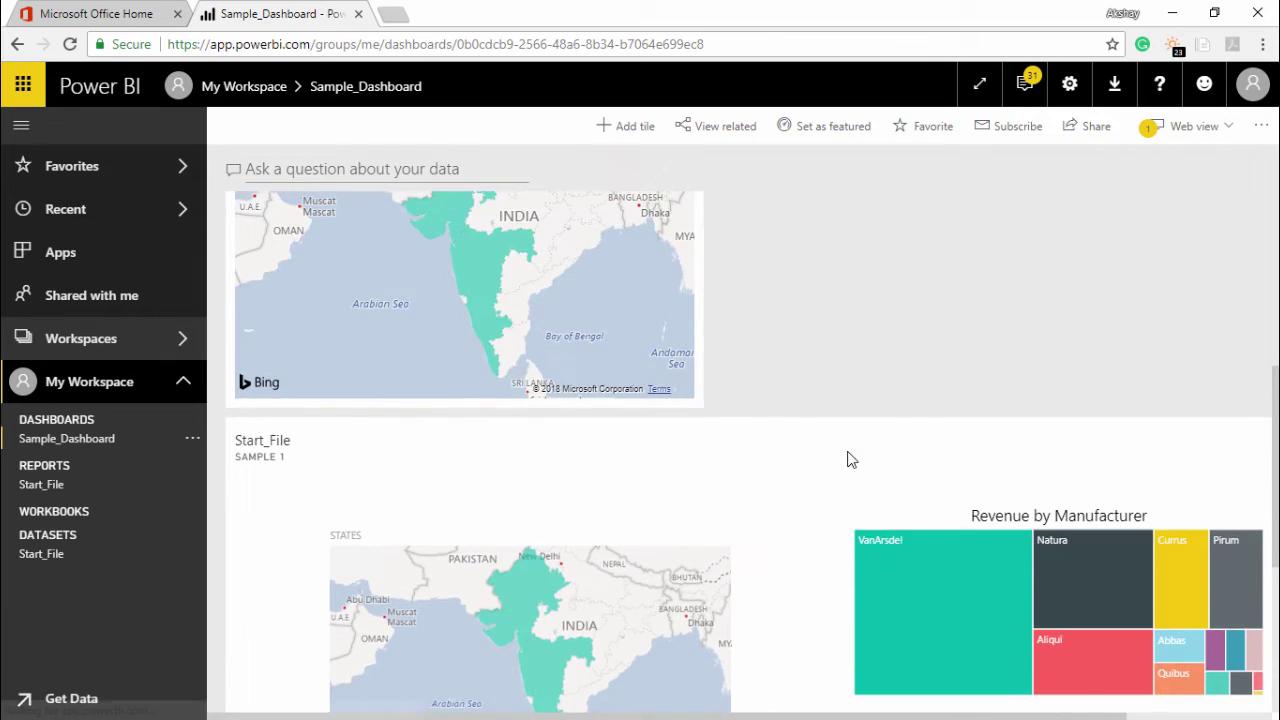
scroll(820, 452, up, 3)
scroll(850, 455, up, 1)
scroll(850, 455, up, 1)
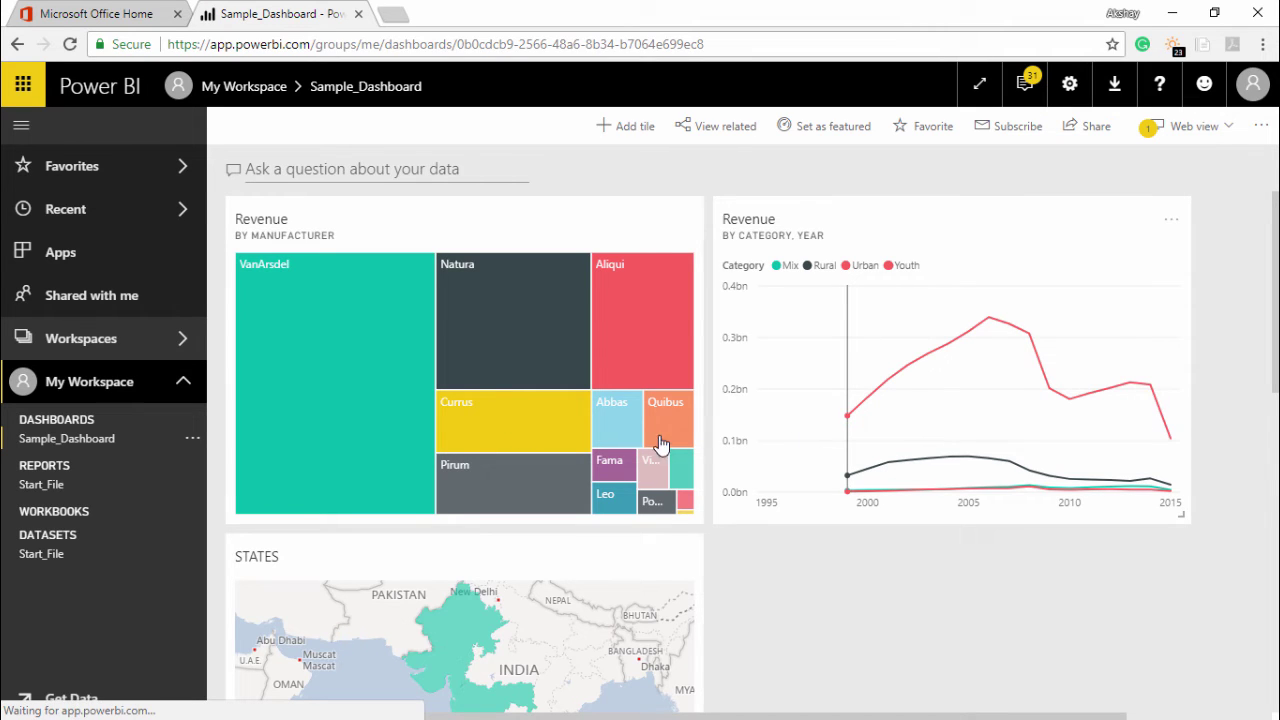
Set up a live pin of the Start_File report page to a new dashboard named Pin_Live
click(43, 489)
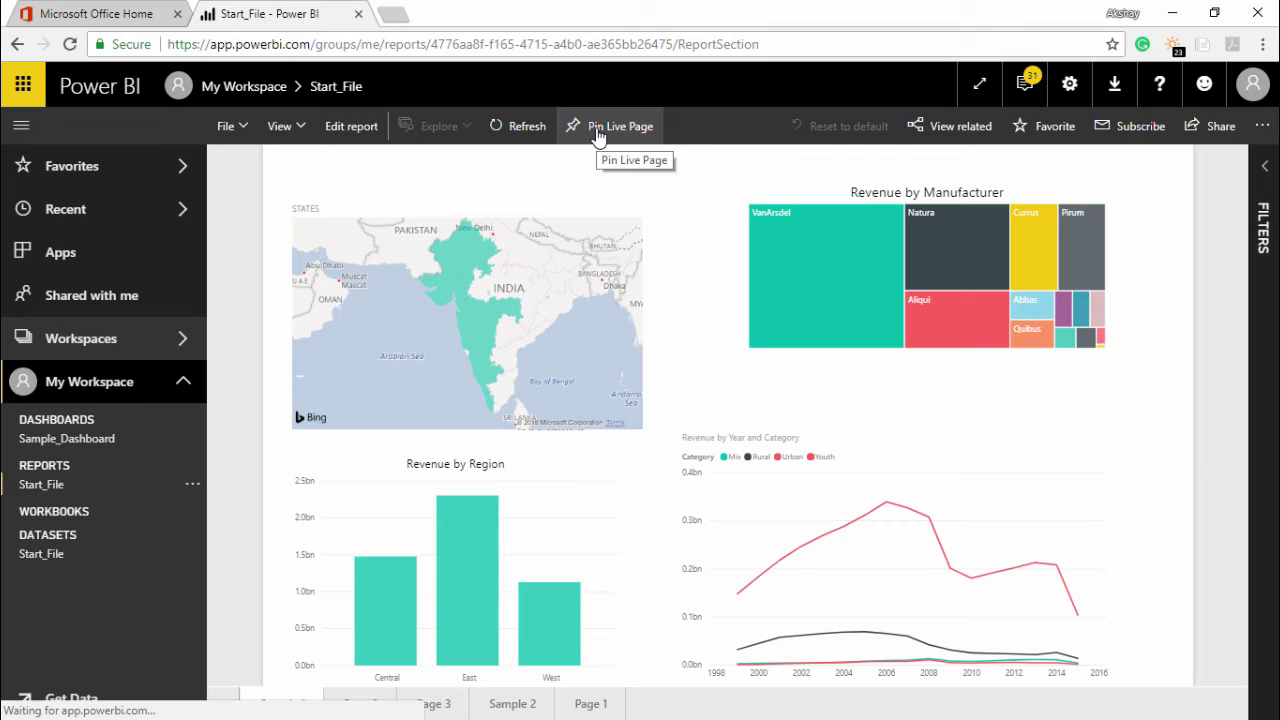
click(598, 136)
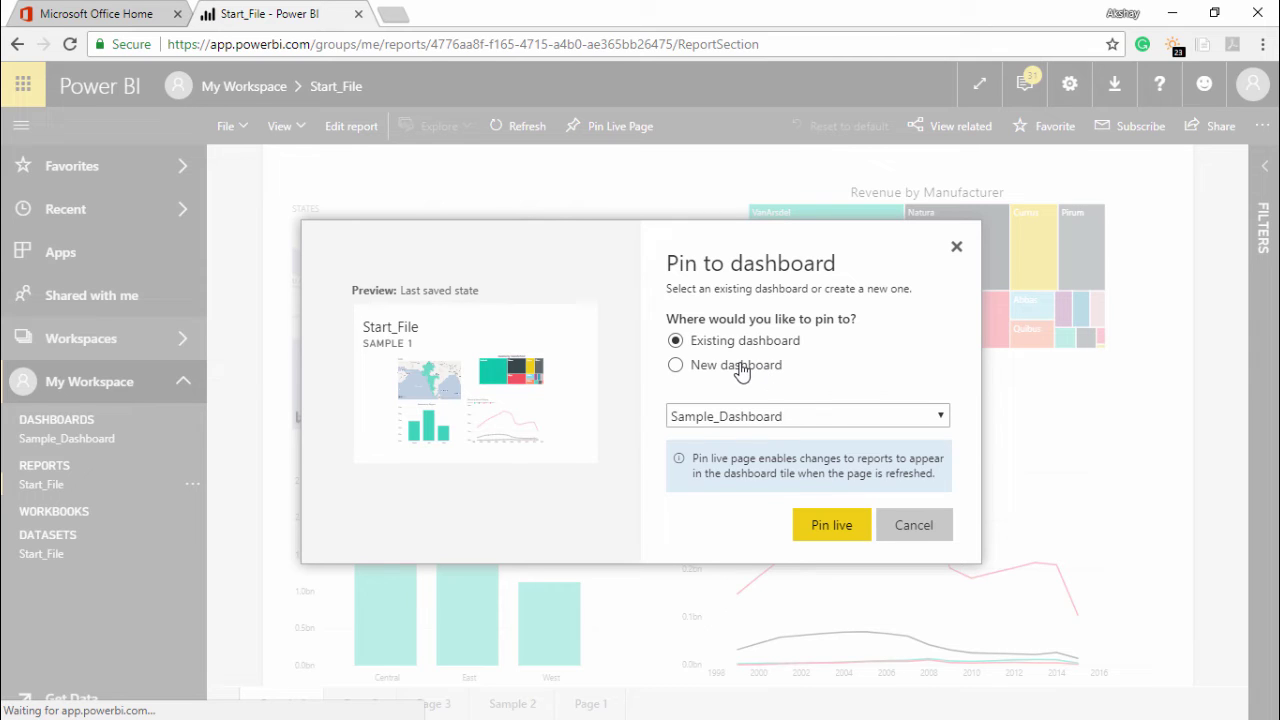
click(742, 368)
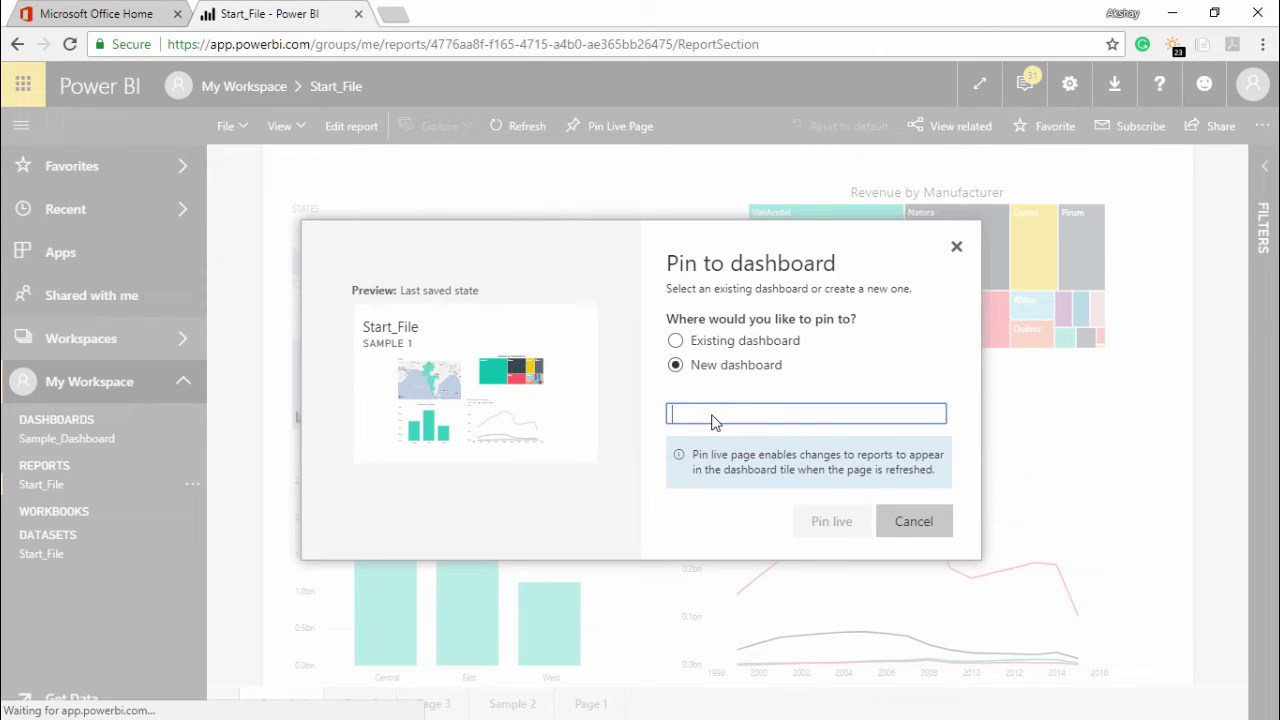
text(Pin)
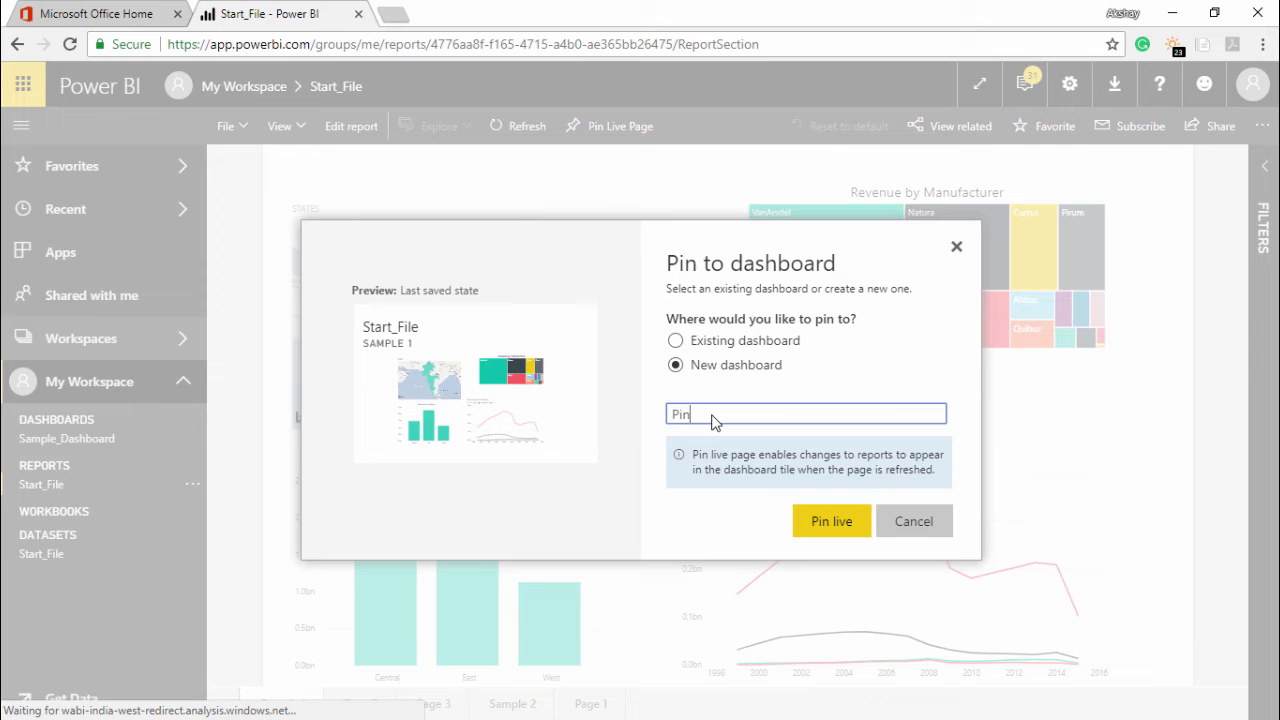
text(_Live)
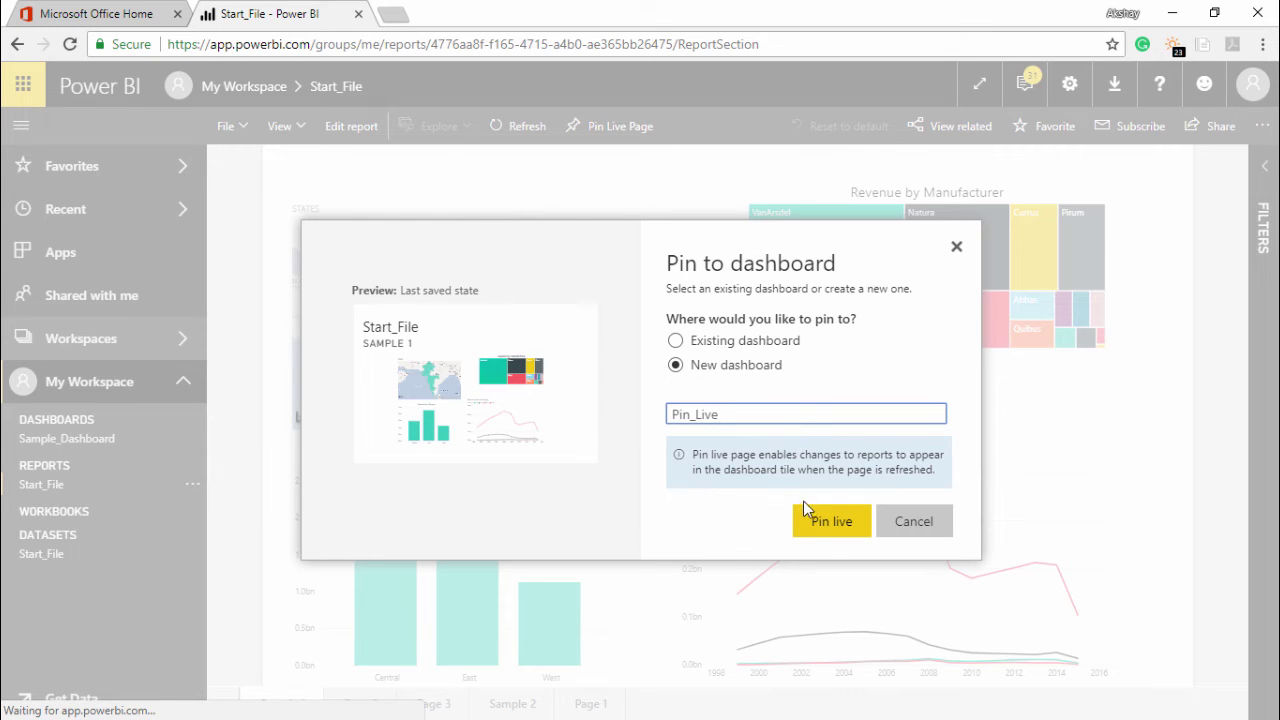
Confirm the live pin and view the newly created Pin_Live dashboard
click(826, 530)
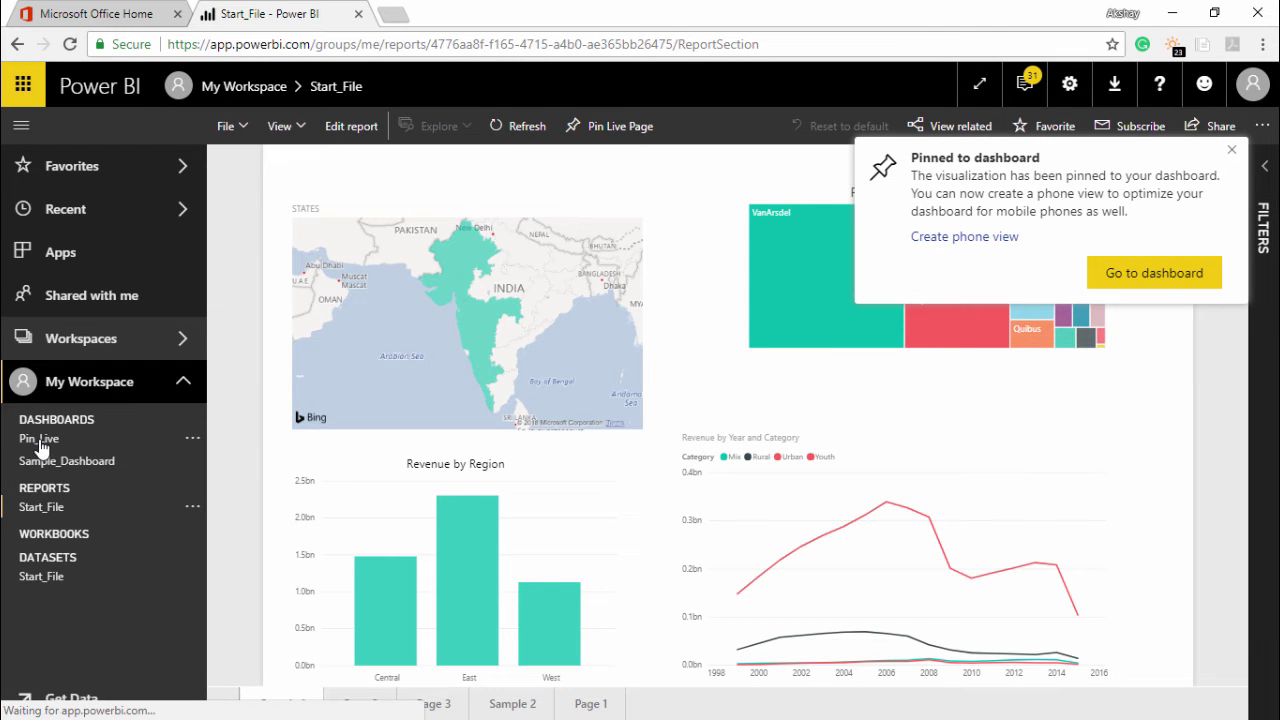
click(40, 438)
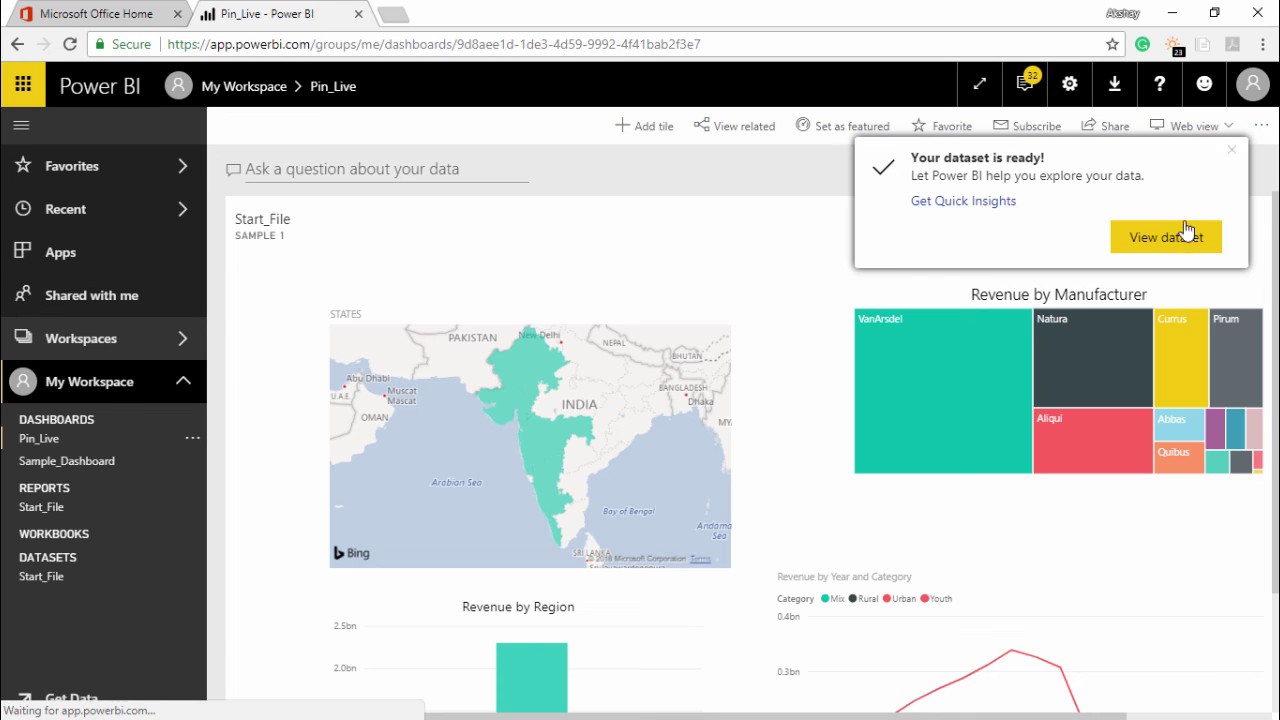
Cross-filter the Pin_Live charts by the Aliqui, then the Natura, treemap manufacturer
scroll(962, 397, down, 2)
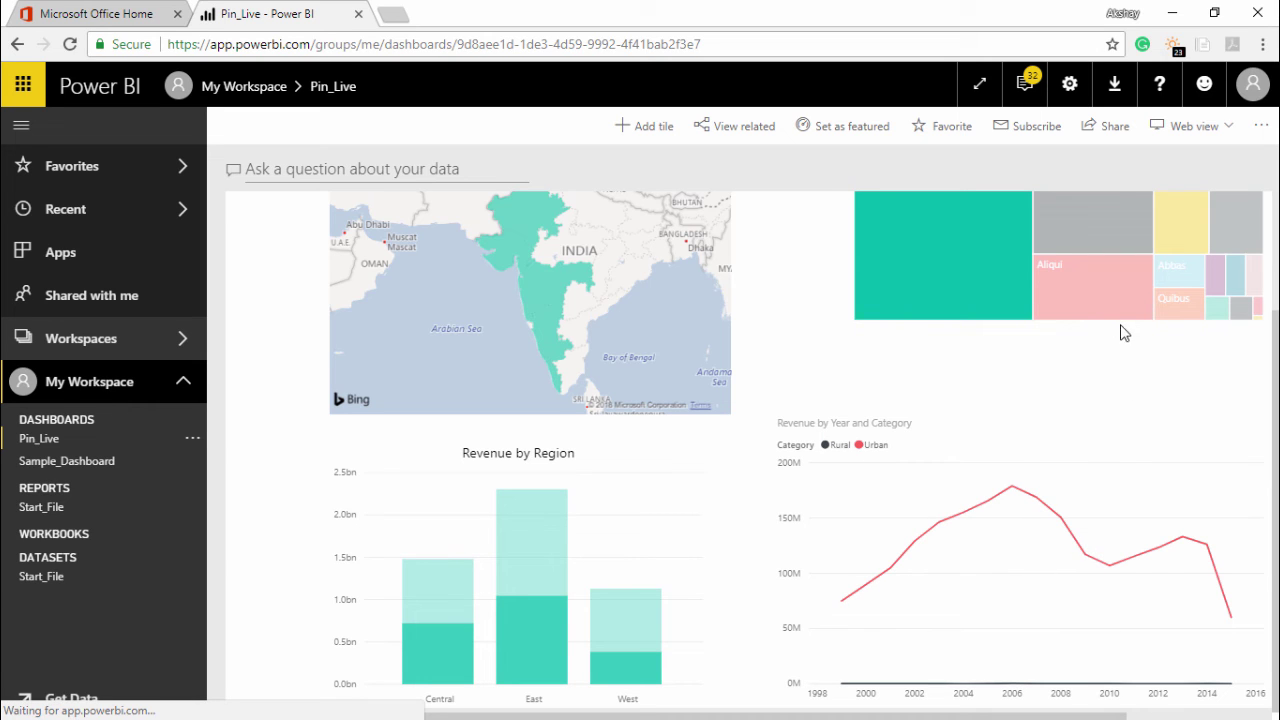
scroll(965, 330, up, 1)
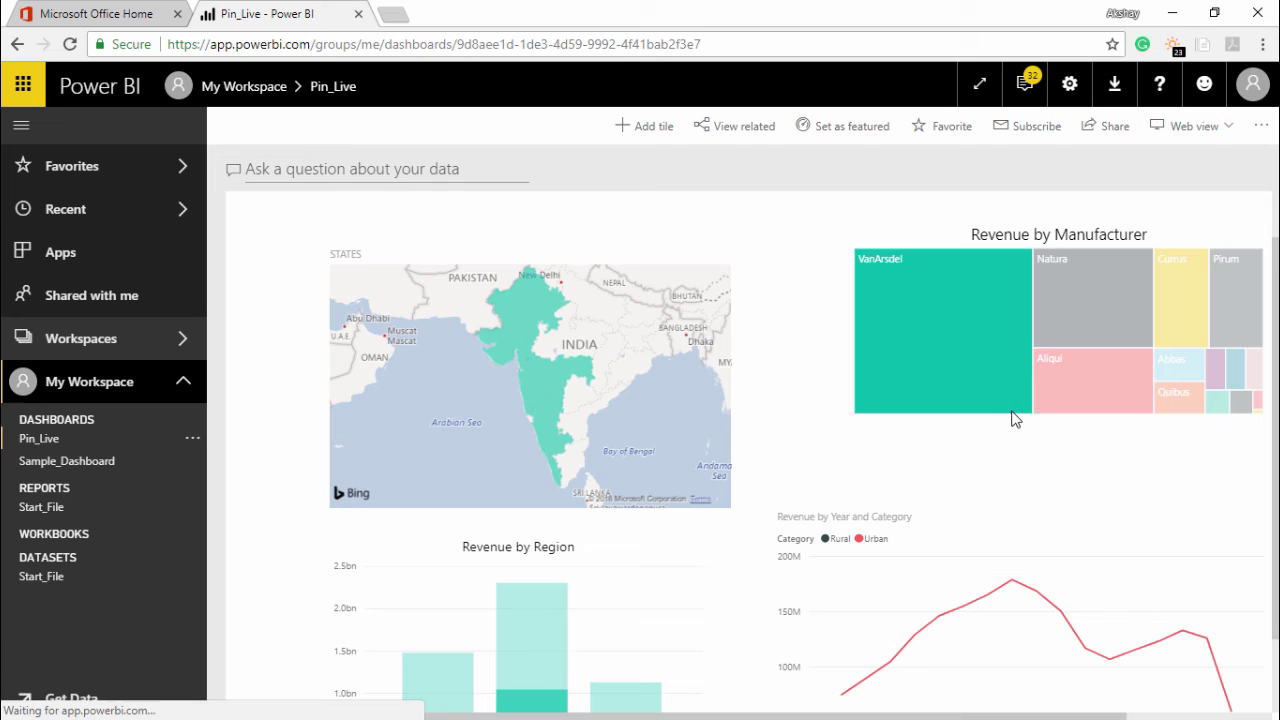
scroll(926, 420, down, 1)
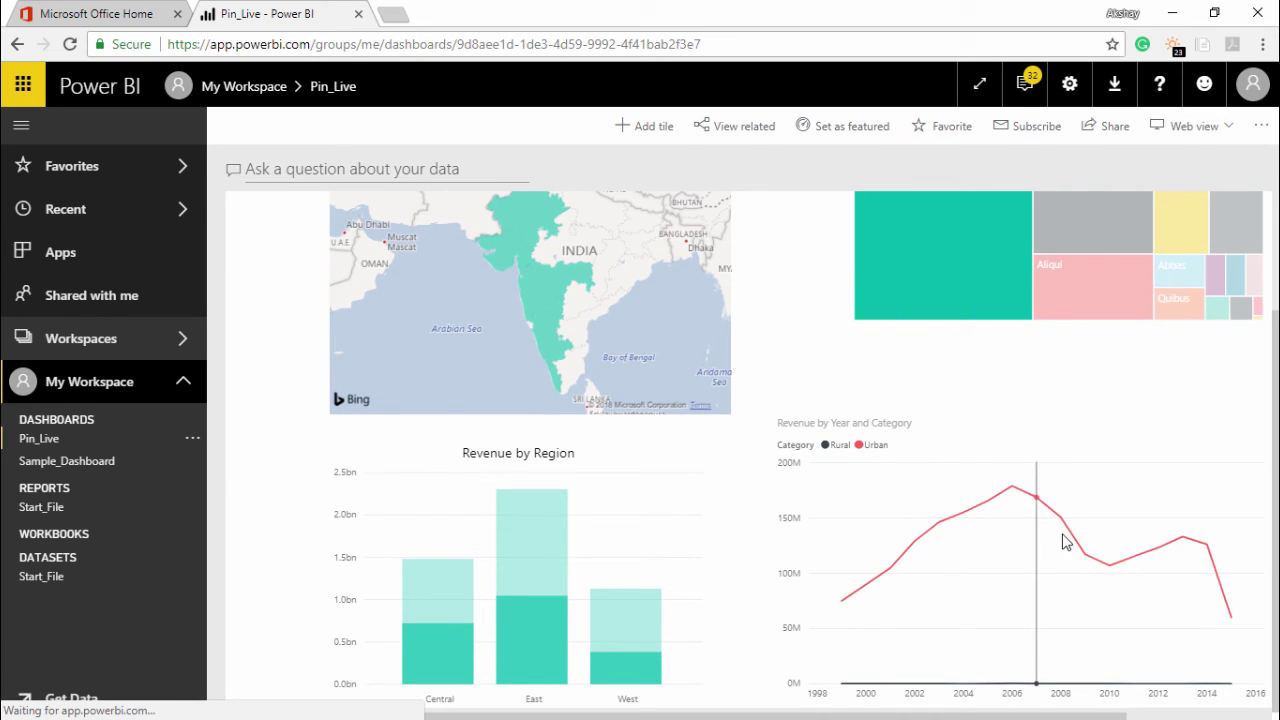
click(1098, 303)
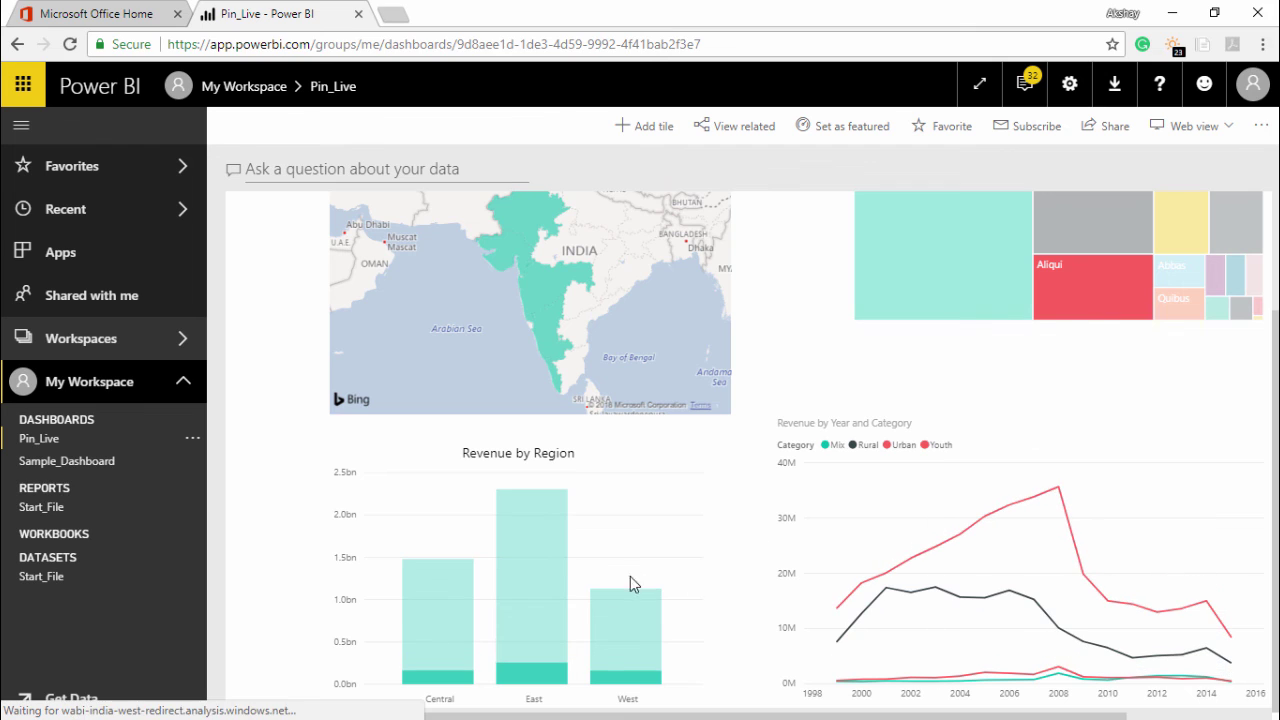
click(1070, 248)
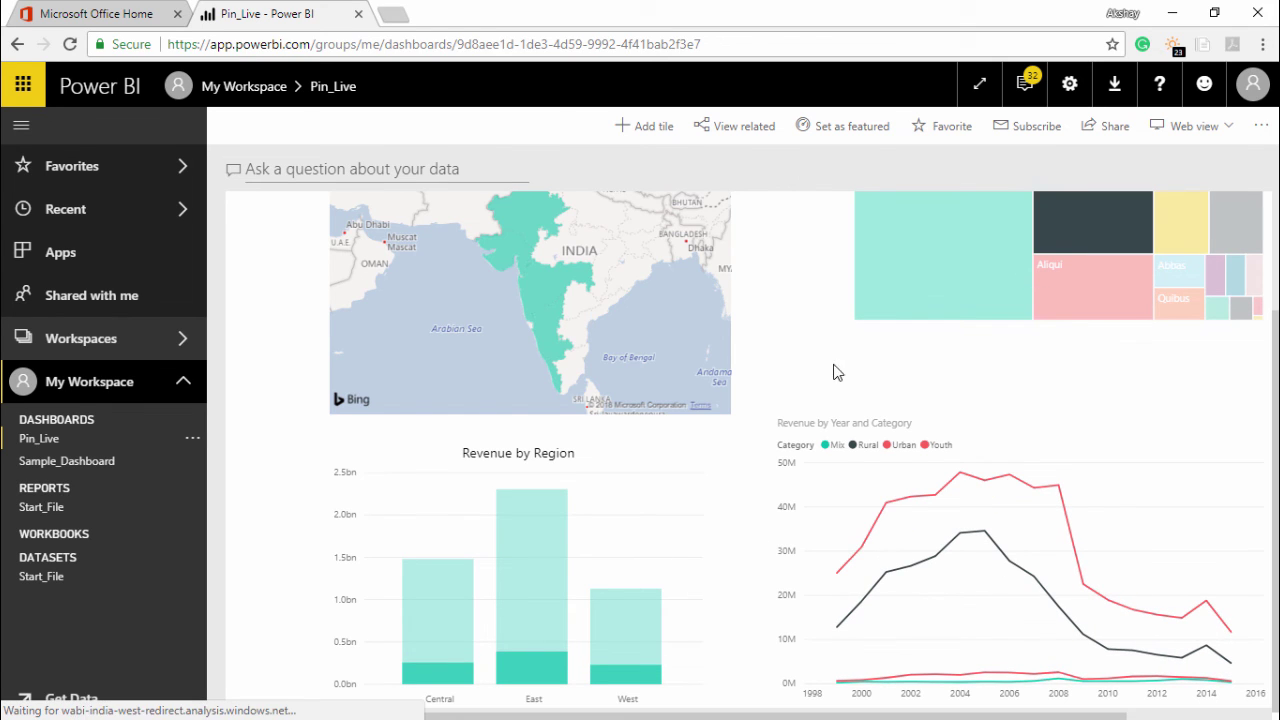